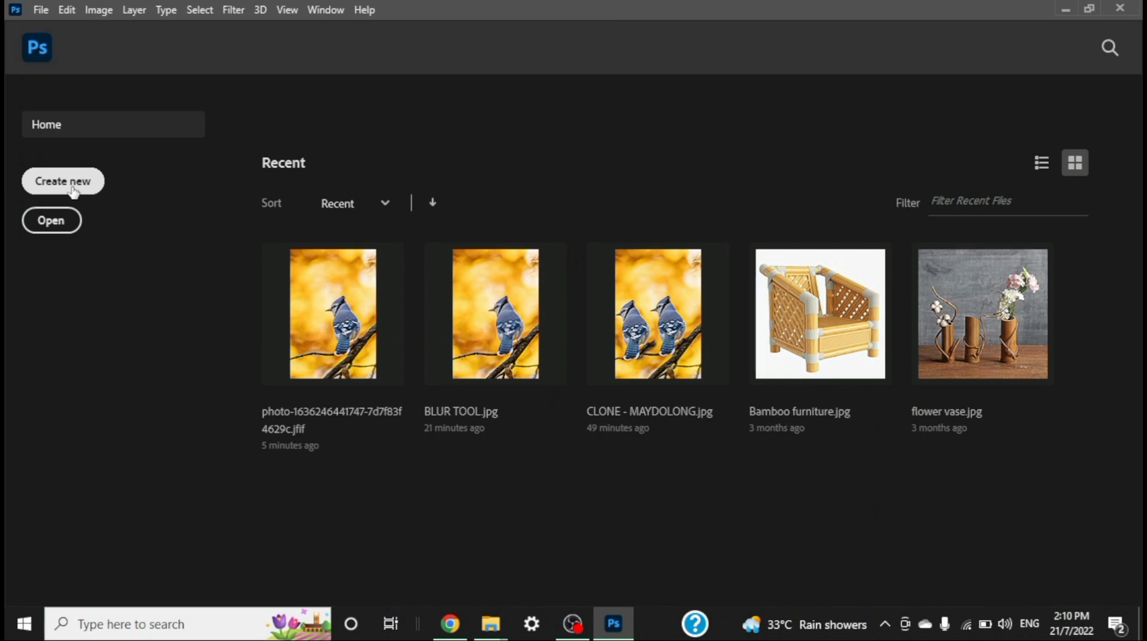
Step: Create a document at the Default Photoshop Size, 16 x 12 cm at 118.11 pixels per centimeter, and dismiss the preset syncing notice
left_click(73, 191)
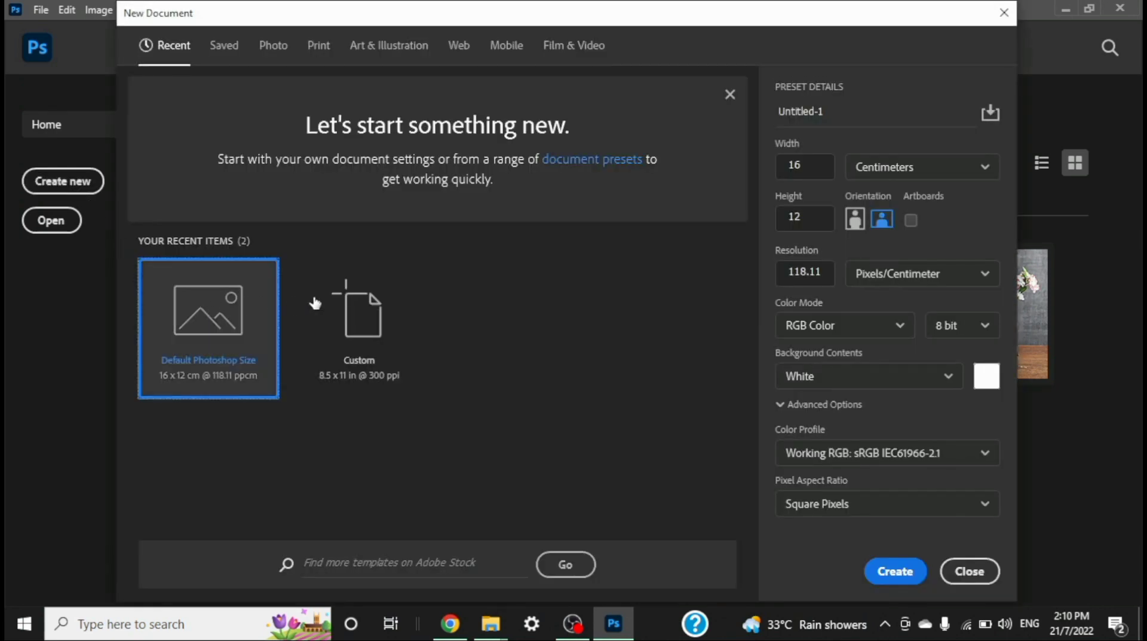
left_click(893, 576)
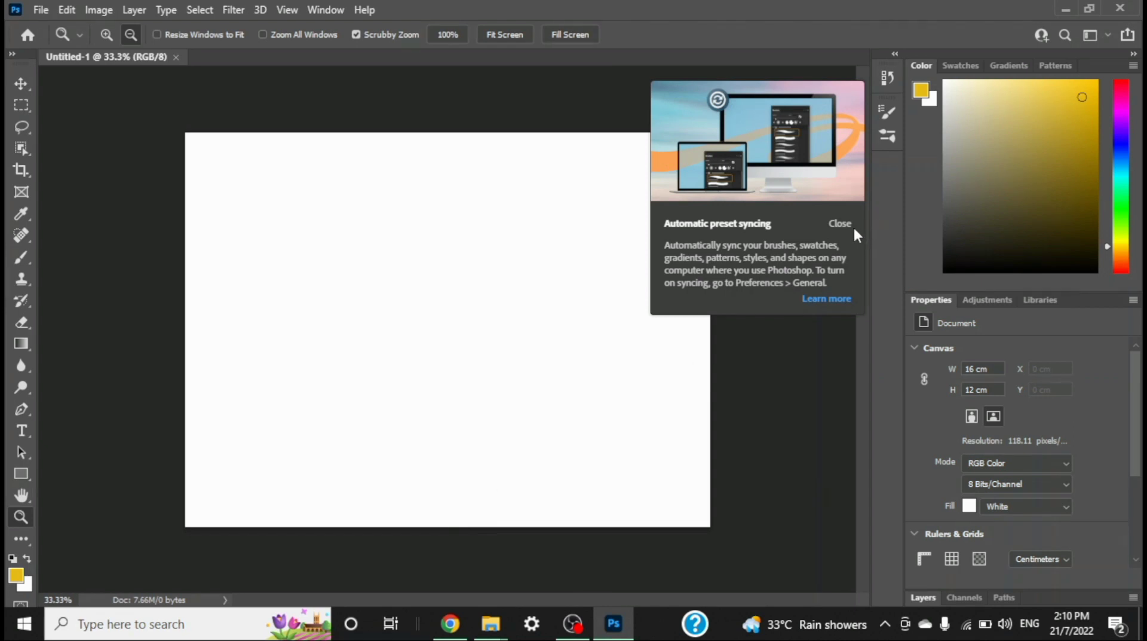
left_click(843, 225)
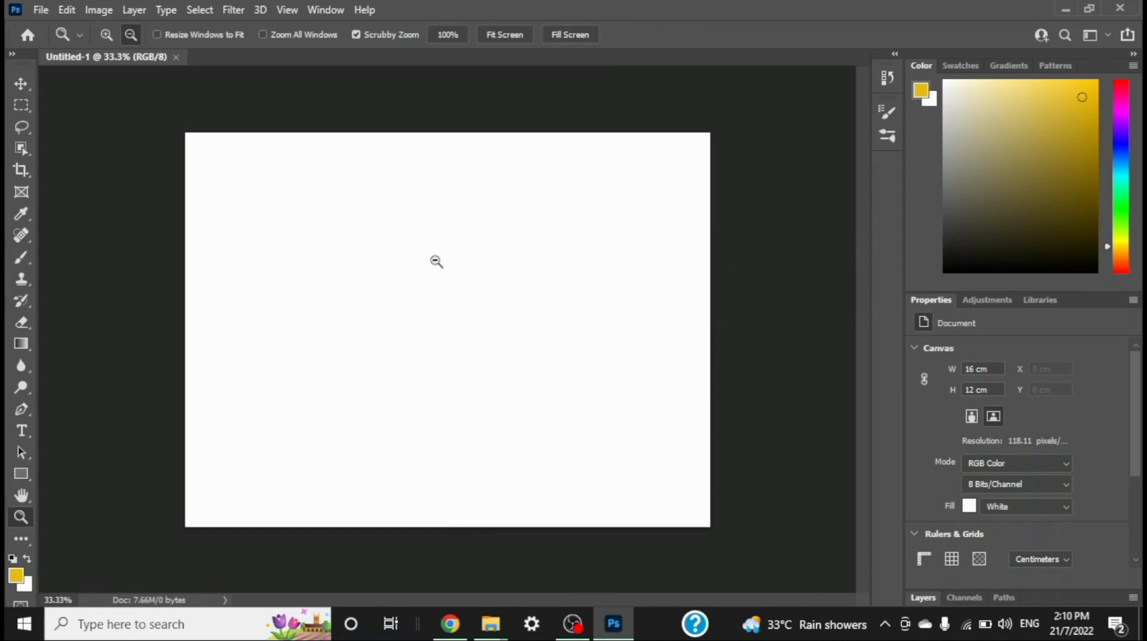
left_click(40, 11)
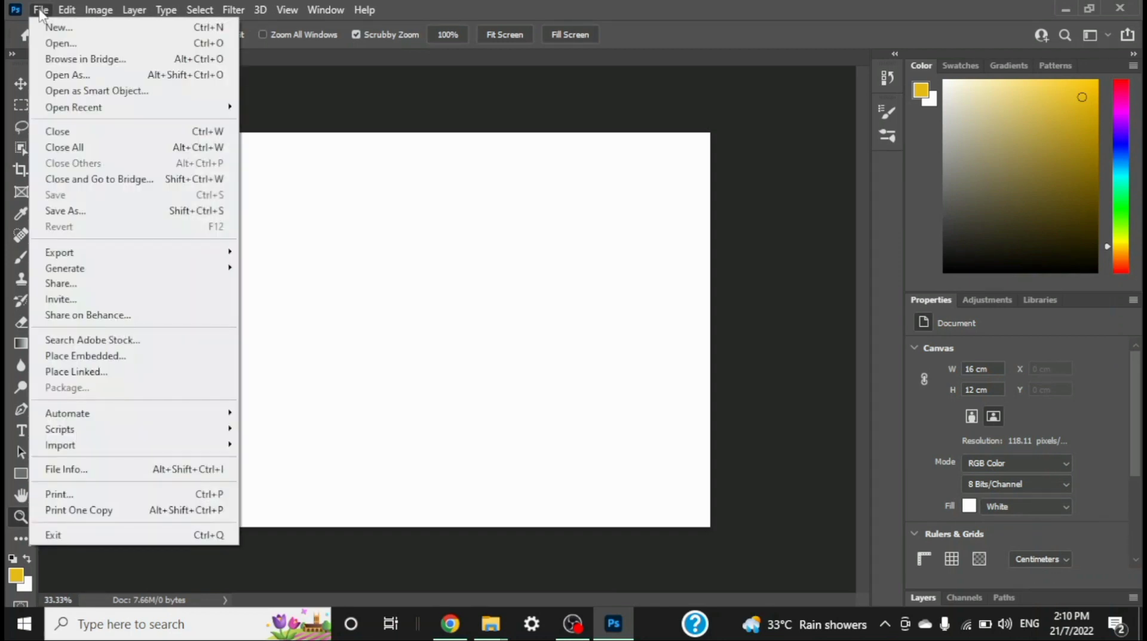
left_click(56, 43)
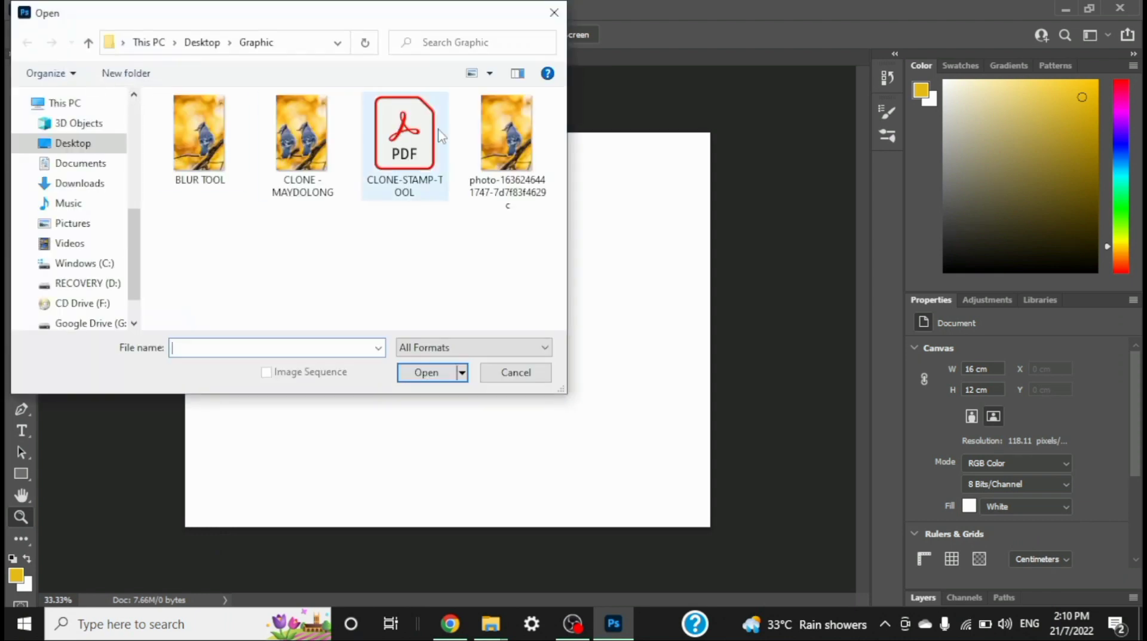
left_click(495, 130)
left_click(426, 372)
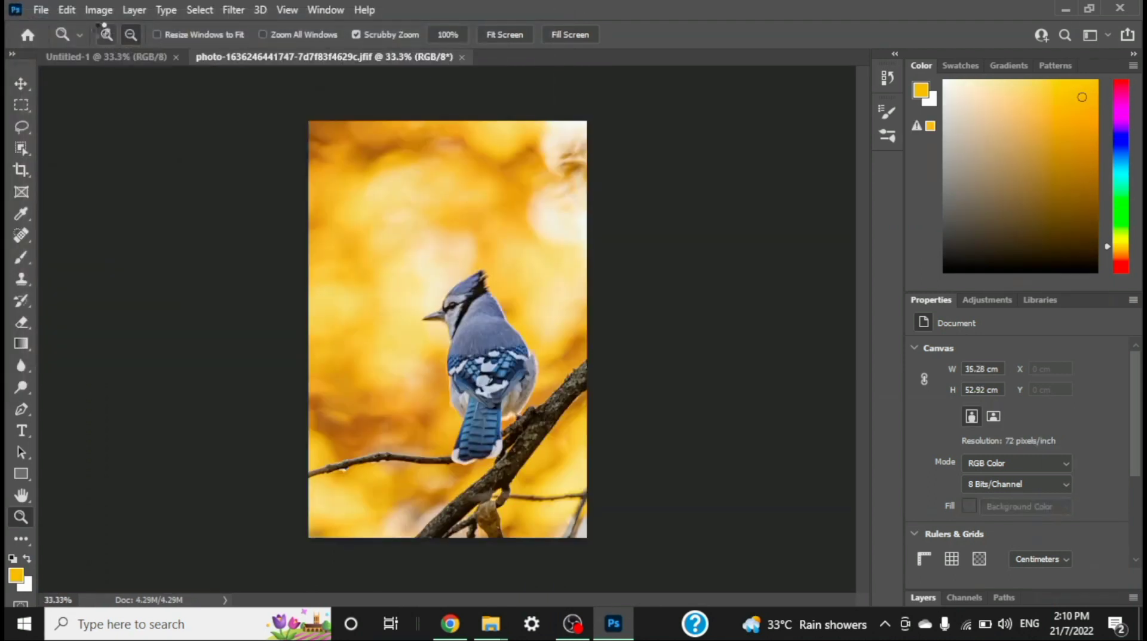
Step: Lighten the yellow background around the bird with Dodge tool strokes, using a 70 px brush, Midtones range and 50% exposure
left_click(106, 34)
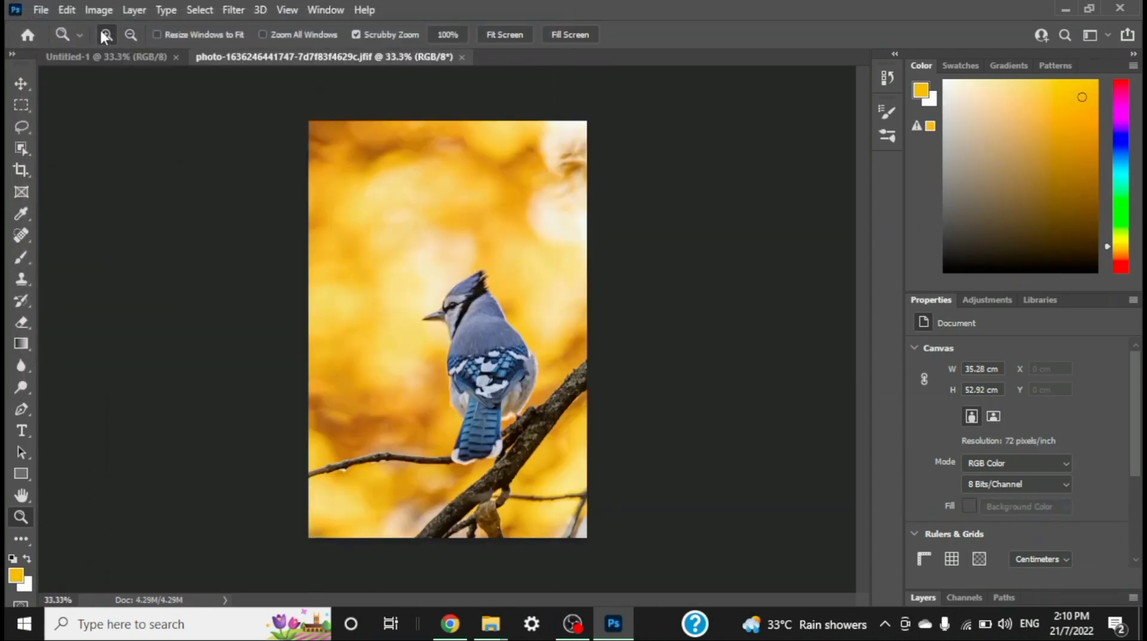
left_click(448, 330)
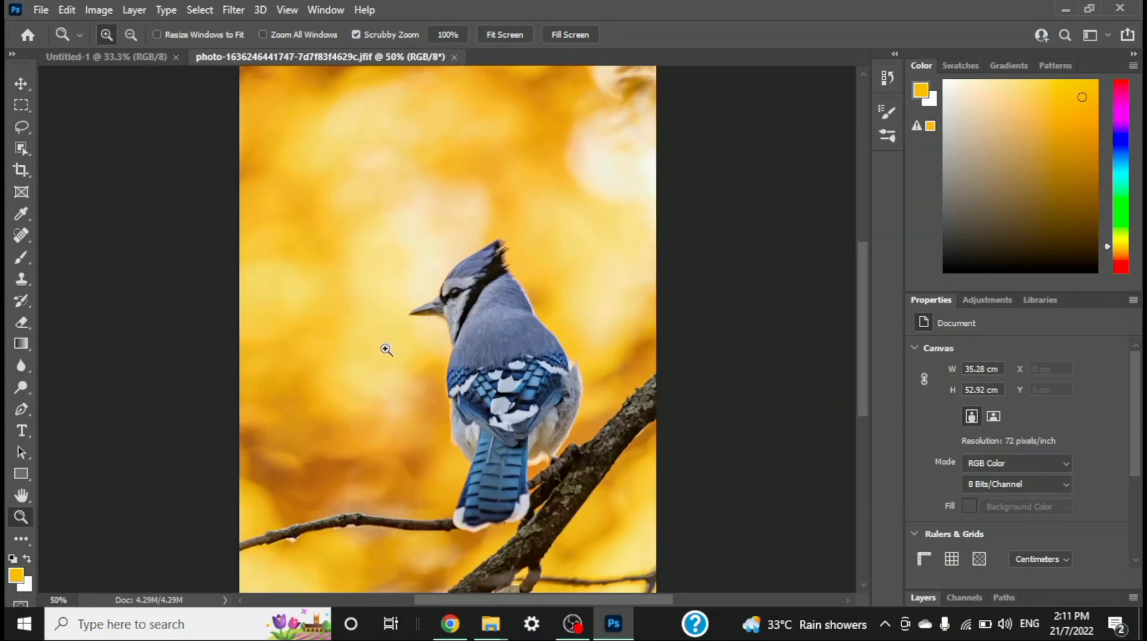
left_click(28, 389)
mouse_move(244, 436)
left_mouse_down()
mouse_move(423, 374)
mouse_move(238, 426)
left_mouse_up()
mouse_move(297, 394)
left_mouse_down()
mouse_move(429, 343)
mouse_move(424, 405)
mouse_move(446, 471)
mouse_move(407, 502)
mouse_move(347, 491)
mouse_move(238, 525)
mouse_move(285, 502)
mouse_move(337, 503)
mouse_move(297, 514)
mouse_move(322, 499)
mouse_move(434, 511)
mouse_move(424, 474)
mouse_move(233, 504)
mouse_move(309, 460)
mouse_move(354, 450)
mouse_move(406, 462)
mouse_move(279, 486)
mouse_move(248, 471)
mouse_move(308, 433)
mouse_move(236, 448)
mouse_move(394, 409)
mouse_move(347, 438)
mouse_move(409, 402)
mouse_move(406, 427)
left_mouse_up()
mouse_move(338, 387)
left_mouse_down()
mouse_move(367, 349)
mouse_move(408, 338)
mouse_move(297, 363)
mouse_move(217, 399)
mouse_move(355, 335)
mouse_move(383, 306)
mouse_move(277, 347)
mouse_move(271, 333)
mouse_move(398, 284)
mouse_move(396, 324)
mouse_move(404, 288)
mouse_move(491, 221)
mouse_move(526, 226)
mouse_move(607, 359)
mouse_move(613, 383)
mouse_move(601, 408)
mouse_move(644, 332)
mouse_move(633, 381)
mouse_move(619, 330)
mouse_move(547, 252)
mouse_move(548, 226)
mouse_move(653, 339)
mouse_move(556, 221)
mouse_move(637, 281)
mouse_move(589, 214)
mouse_move(641, 259)
mouse_move(617, 215)
mouse_move(650, 255)
mouse_move(655, 351)
mouse_move(645, 290)
mouse_move(564, 201)
mouse_move(453, 214)
mouse_move(408, 252)
mouse_move(239, 322)
mouse_move(468, 190)
mouse_move(265, 271)
mouse_move(319, 242)
mouse_move(542, 185)
mouse_move(664, 191)
mouse_move(460, 173)
mouse_move(291, 229)
mouse_move(261, 216)
mouse_move(440, 151)
mouse_move(644, 175)
mouse_move(402, 169)
mouse_move(589, 125)
mouse_move(231, 197)
mouse_move(595, 114)
mouse_move(446, 71)
mouse_move(245, 84)
mouse_move(185, 133)
mouse_move(281, 137)
mouse_move(430, 93)
left_mouse_up()
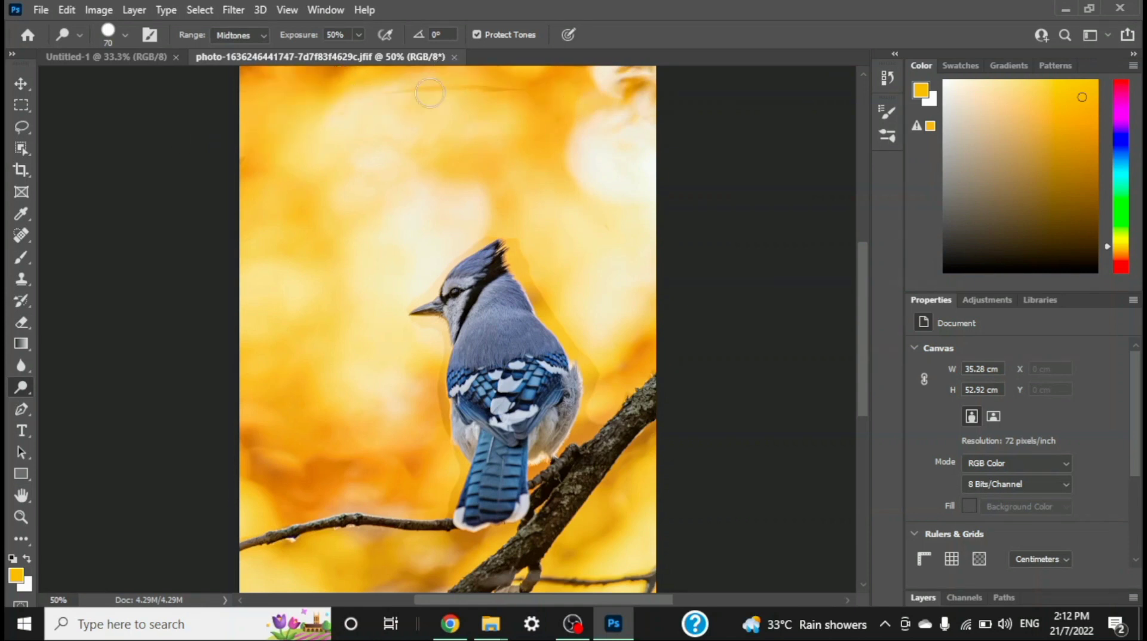
scroll(430, 93, "up", 3)
mouse_move(248, 77)
left_mouse_down()
mouse_move(558, 67)
mouse_move(652, 83)
mouse_move(251, 112)
mouse_move(434, 72)
mouse_move(576, 79)
mouse_move(692, 108)
mouse_move(337, 135)
mouse_move(252, 125)
mouse_move(310, 99)
mouse_move(520, 103)
mouse_move(348, 112)
mouse_move(532, 98)
mouse_move(213, 168)
mouse_move(597, 165)
mouse_move(621, 160)
mouse_move(600, 144)
mouse_move(633, 130)
mouse_move(426, 108)
mouse_move(316, 141)
mouse_move(293, 187)
mouse_move(625, 200)
mouse_move(659, 175)
mouse_move(390, 193)
mouse_move(228, 227)
mouse_move(493, 188)
mouse_move(590, 204)
mouse_move(390, 248)
mouse_move(242, 262)
mouse_move(383, 237)
mouse_move(334, 226)
mouse_move(640, 230)
mouse_move(463, 237)
mouse_move(262, 283)
mouse_move(427, 261)
mouse_move(598, 261)
mouse_move(523, 284)
mouse_move(488, 279)
mouse_move(537, 285)
mouse_move(563, 350)
mouse_move(635, 411)
mouse_move(570, 375)
mouse_move(606, 426)
mouse_move(605, 454)
mouse_move(622, 406)
mouse_move(645, 400)
mouse_move(543, 284)
mouse_move(585, 296)
mouse_move(655, 361)
mouse_move(646, 265)
mouse_move(605, 288)
mouse_move(403, 216)
mouse_move(473, 285)
mouse_move(345, 281)
mouse_move(271, 294)
mouse_move(389, 304)
mouse_move(238, 372)
mouse_move(344, 364)
mouse_move(276, 372)
mouse_move(286, 375)
mouse_move(272, 350)
mouse_move(342, 326)
mouse_move(223, 336)
mouse_move(297, 277)
mouse_move(334, 270)
left_mouse_up()
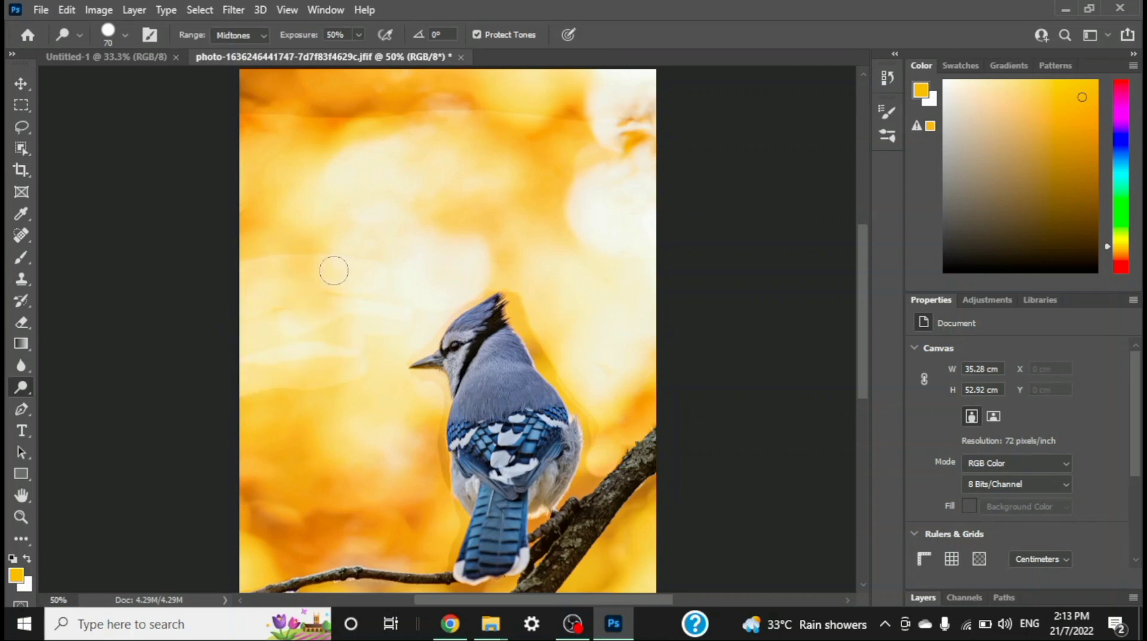
scroll(256, 443, "down", 4)
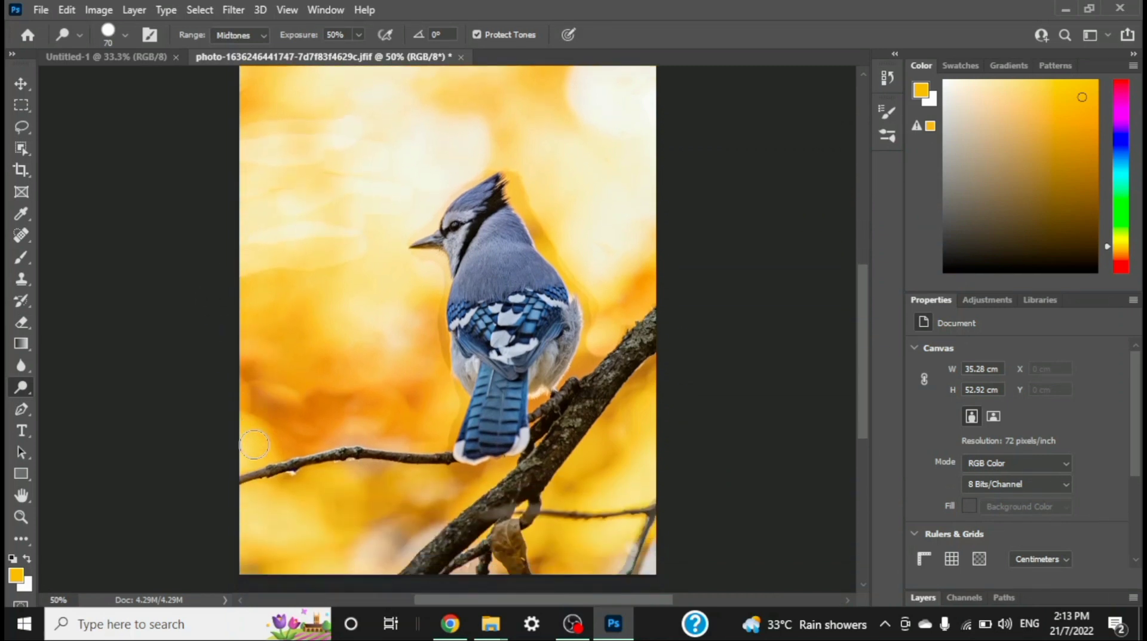
mouse_move(252, 270)
left_mouse_down()
mouse_move(287, 259)
mouse_move(315, 271)
mouse_move(116, 419)
left_mouse_up()
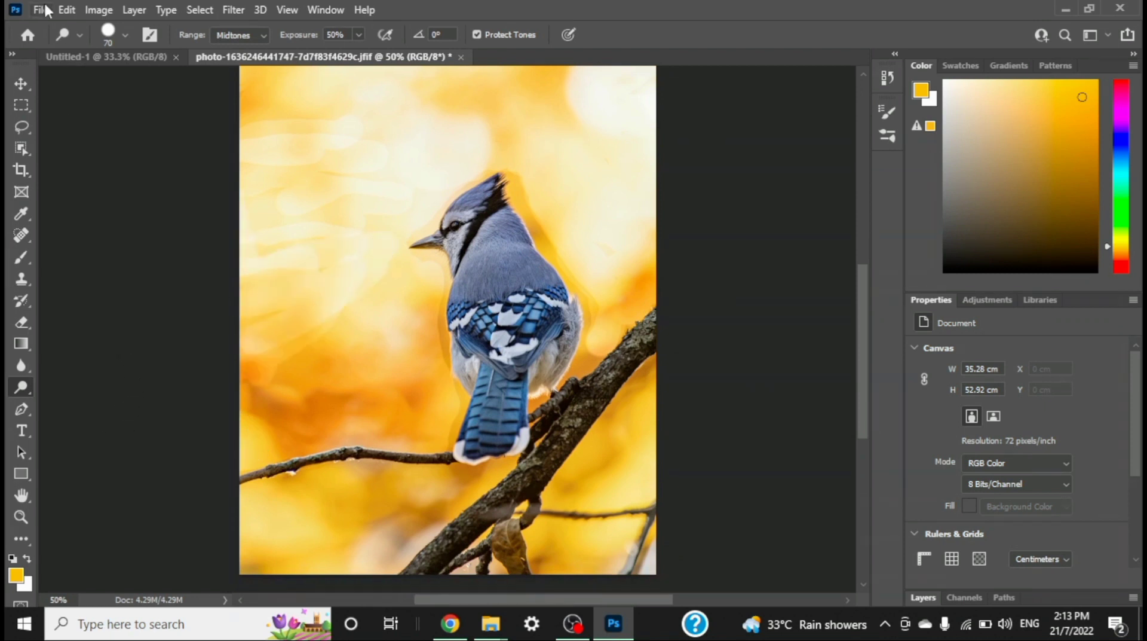
Step: Save the image in the Graphic folder as a JPEG named DODGE TOOL with Maximum quality 10, and close Photoshop
left_click(42, 11)
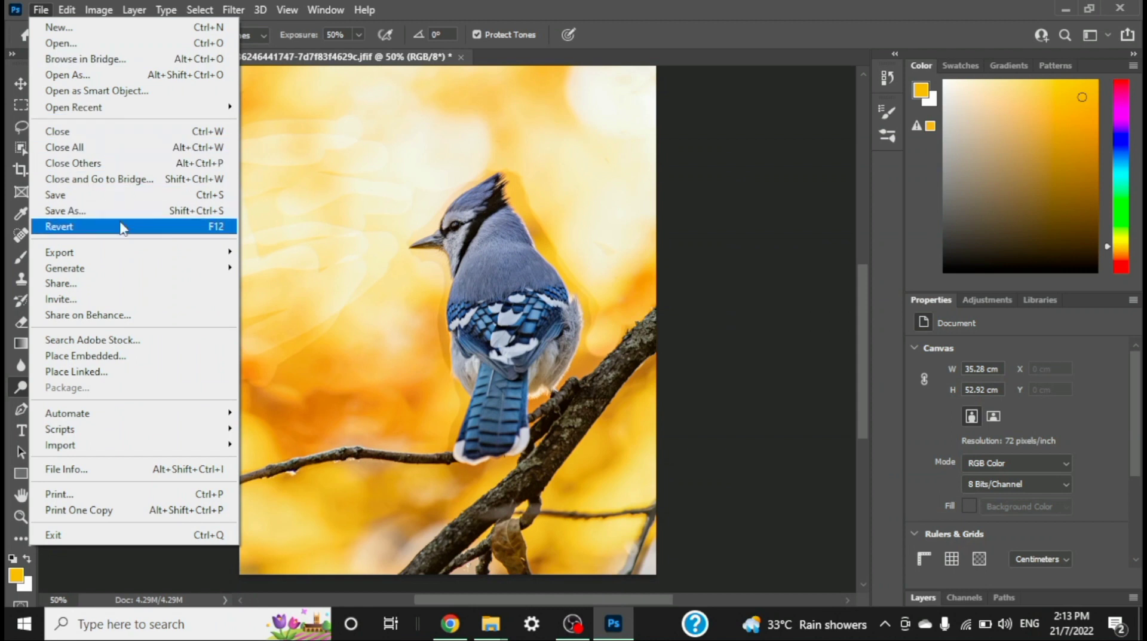
left_click(123, 212)
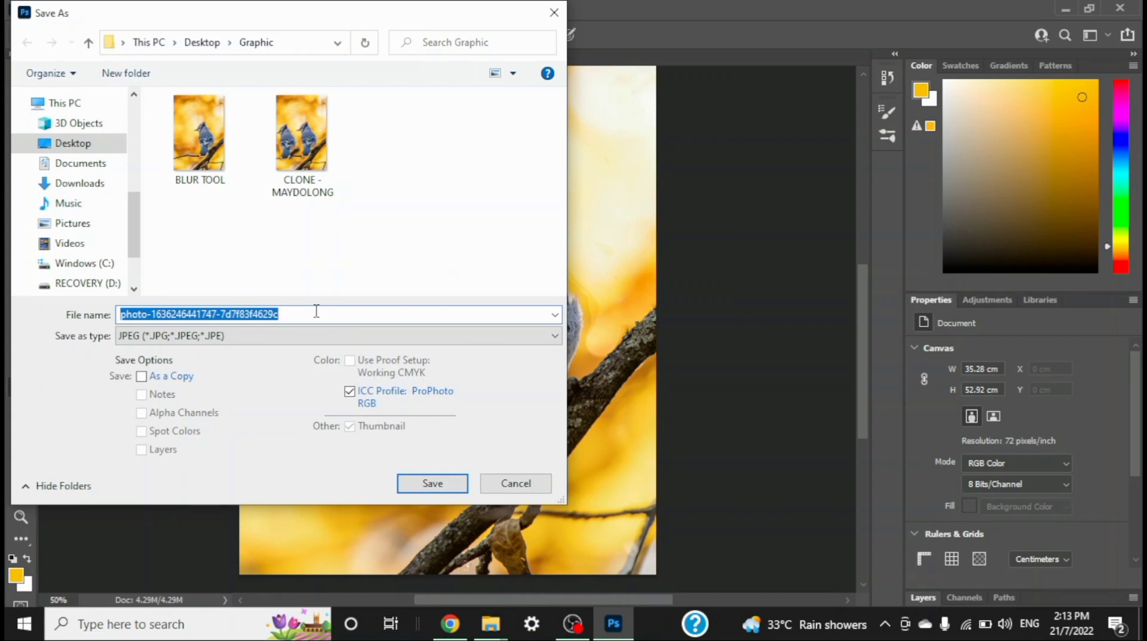
type("DODGE TOOL")
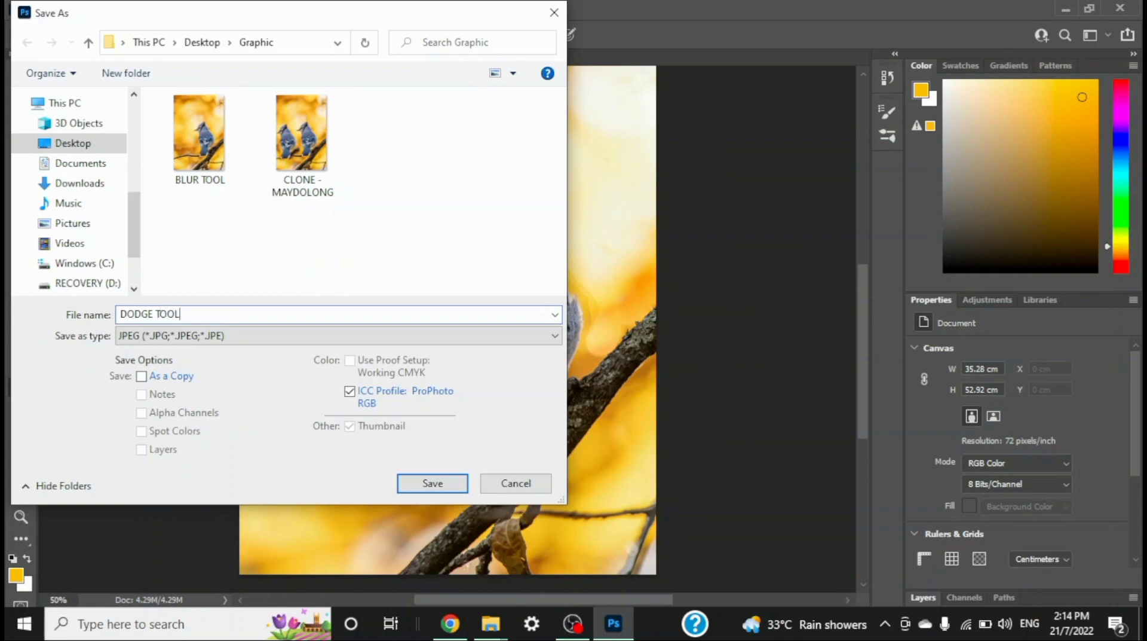
key("Return")
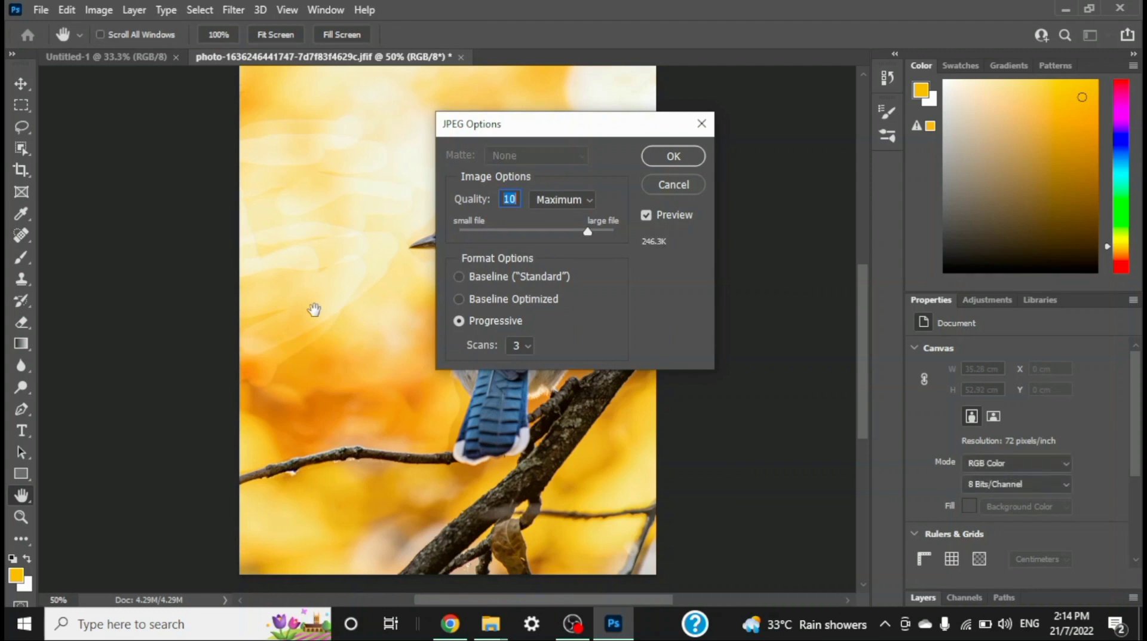
left_click(676, 151)
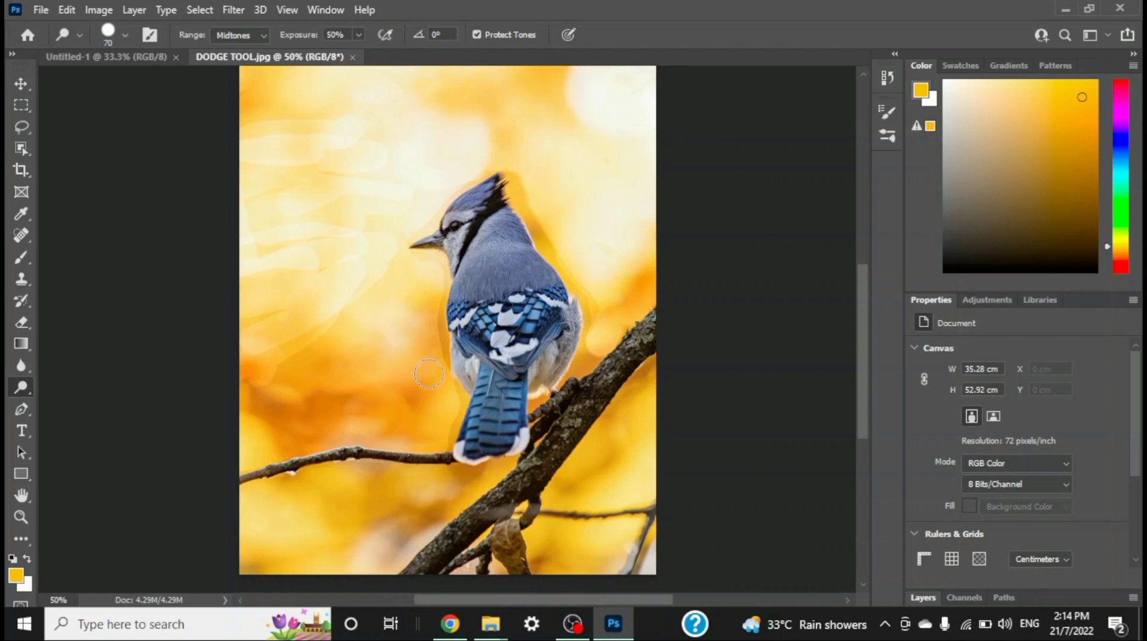
left_click(1121, 9)
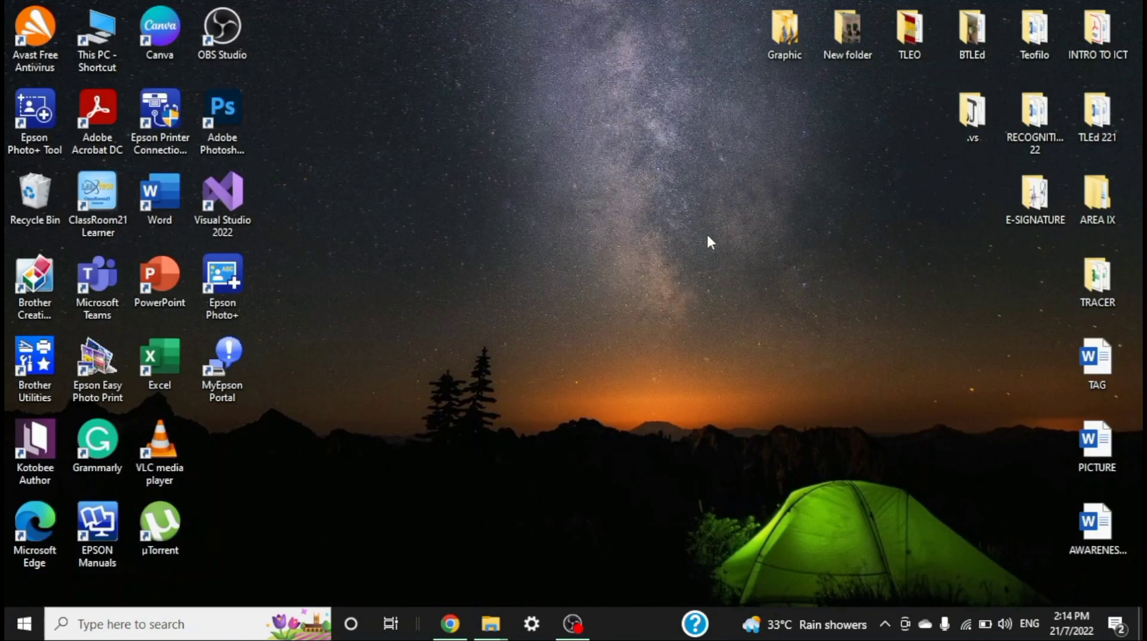
Step: Open DODGE TOOL from the desktop's Graphic folder in the photo viewer, examine the dodged background up close, and close the viewer
double_click(784, 27)
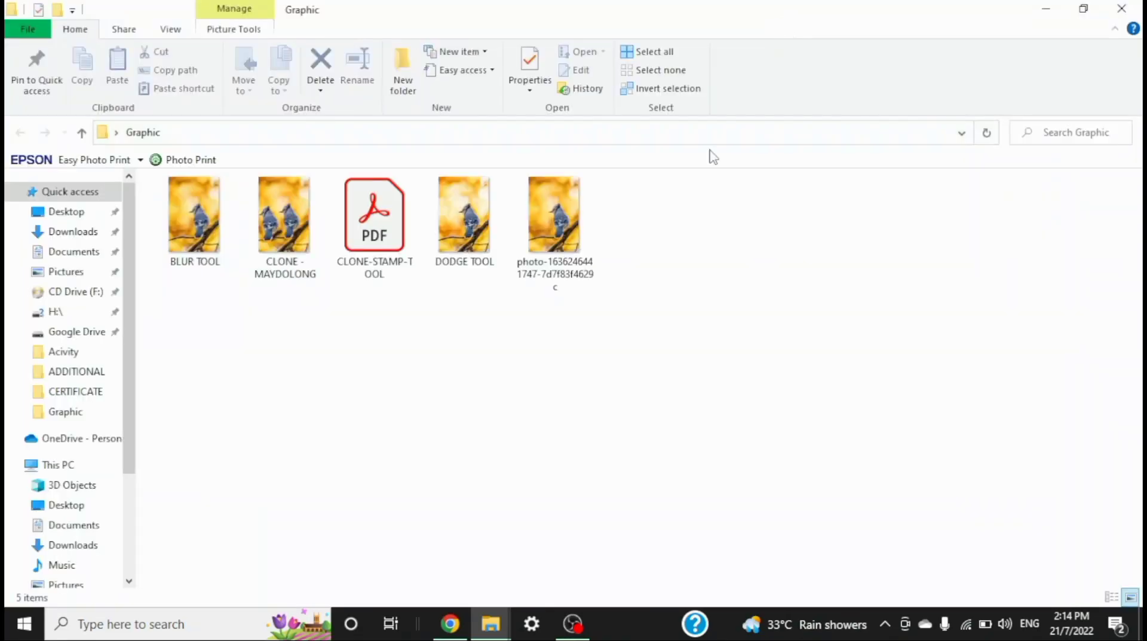
left_click(465, 224)
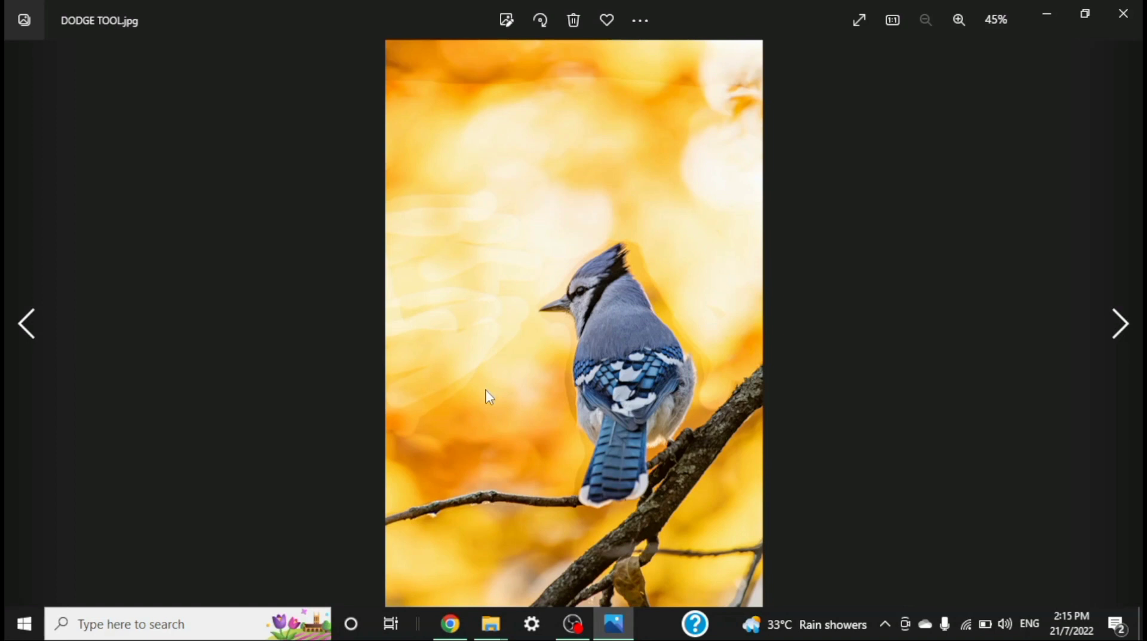
scroll(483, 386, "up", 2)
scroll(484, 394, "up", 1)
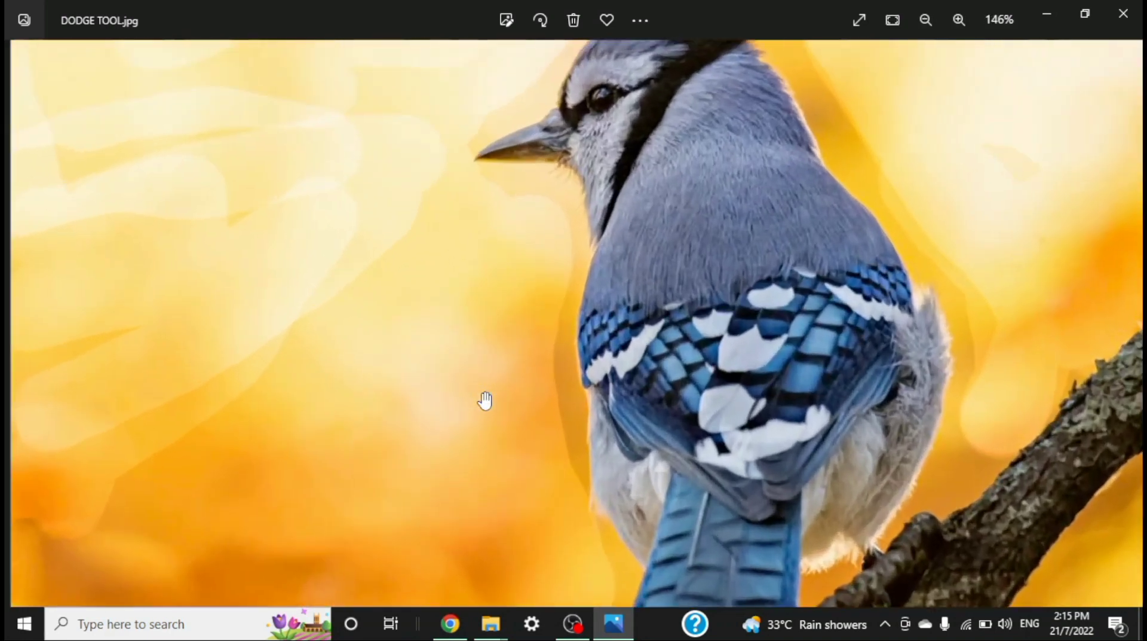
scroll(485, 399, "down", 2)
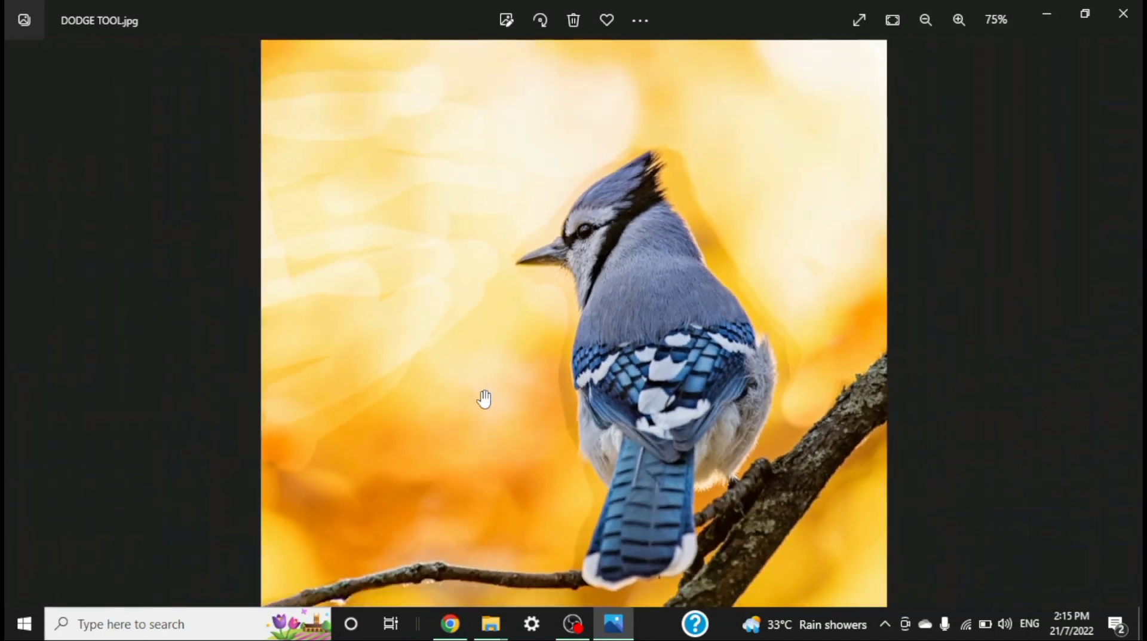
left_click_drag(709, 261, 763, 456)
left_click_drag(694, 261, 698, 165)
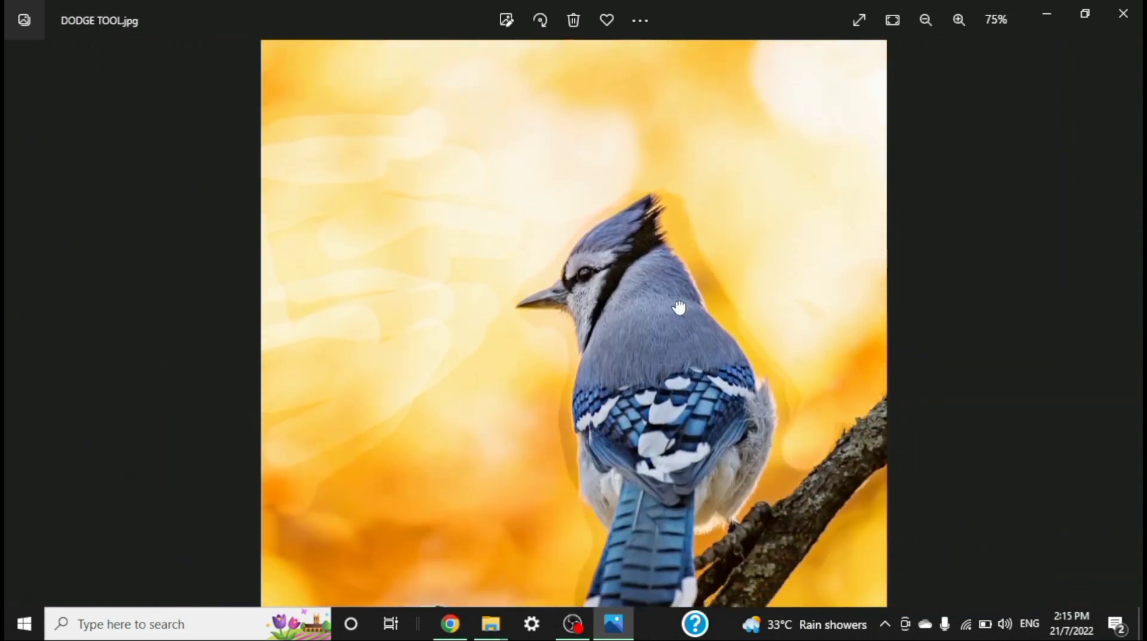
left_click_drag(679, 307, 679, 366)
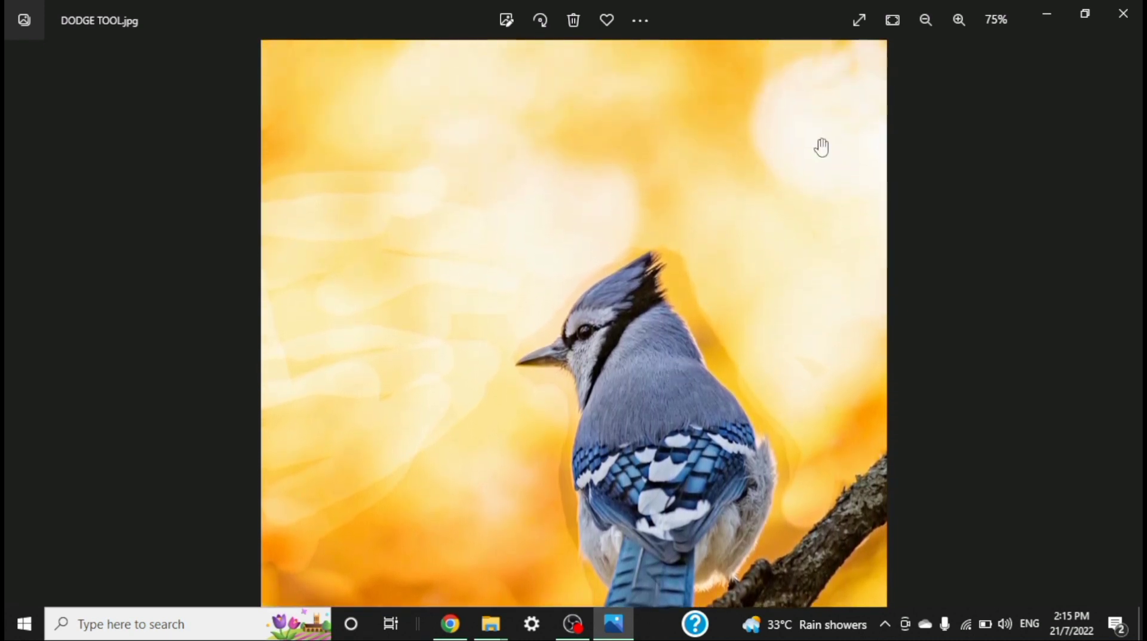
left_click(1124, 13)
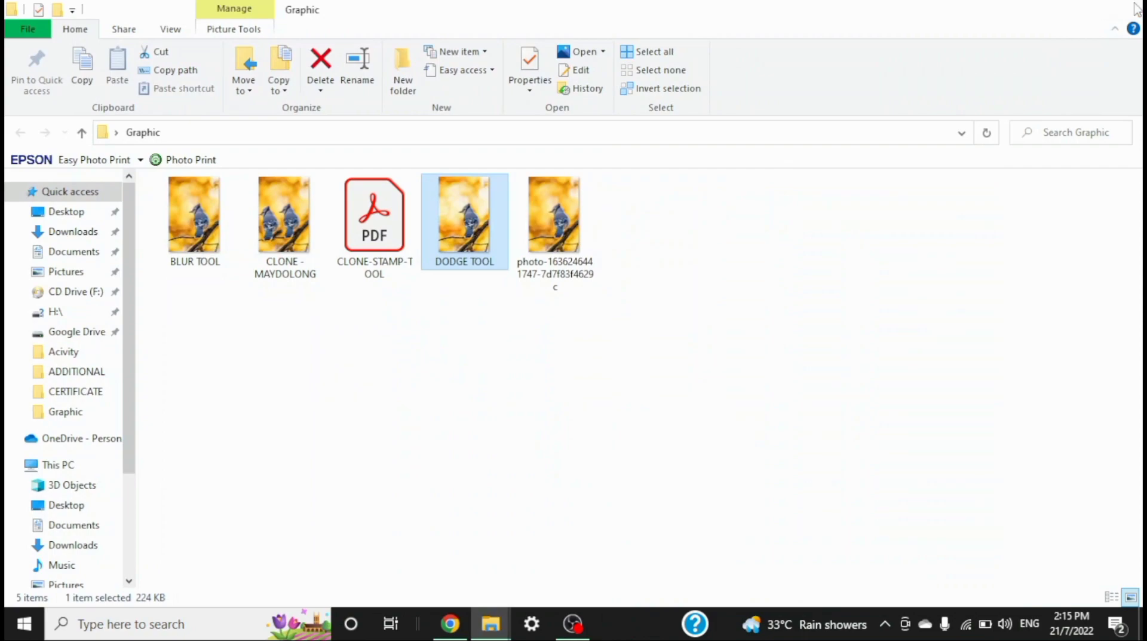